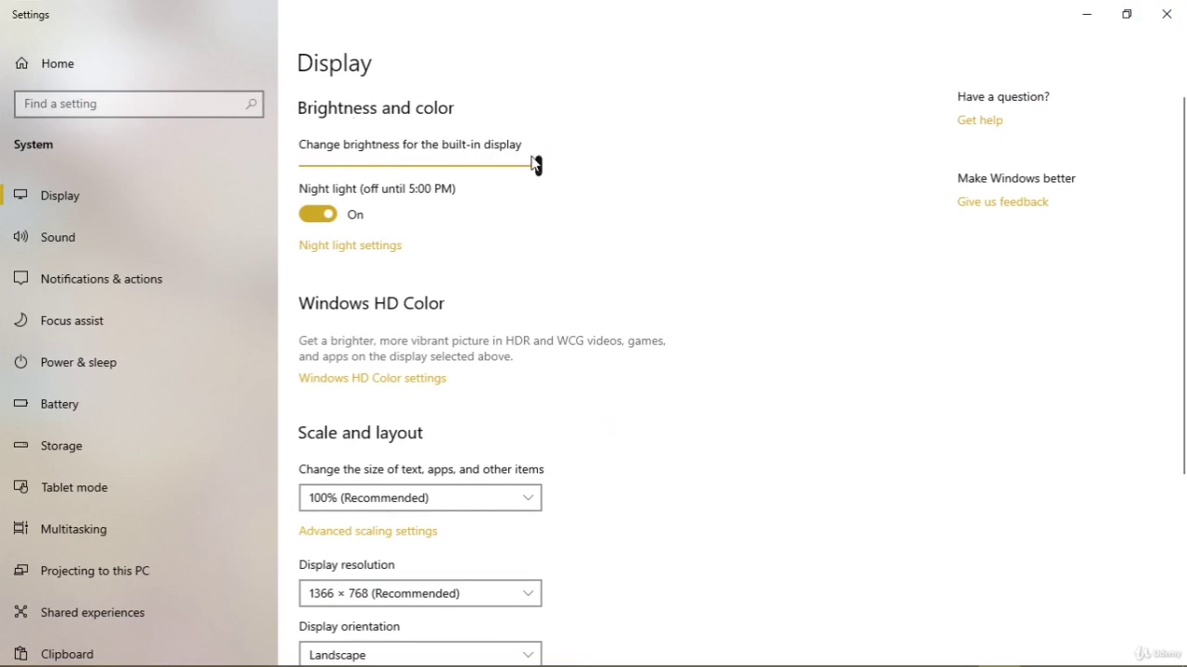
Switch night light off and back on in the display's brightness and color settings.
mouse_move(538, 167)
mouse_down()
mouse_move(452, 176)
mouse_move(379, 165)
mouse_move(534, 167)
mouse_up()
scroll(321, 217, down, 3)
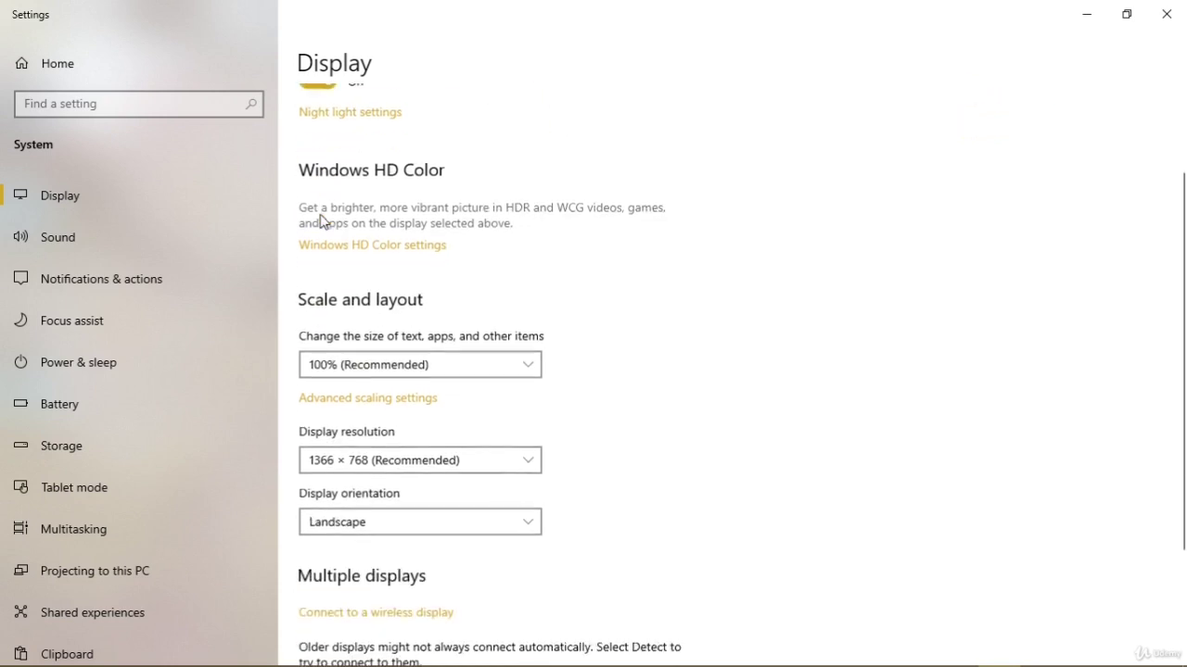
scroll(352, 227, up, 3)
click(317, 224)
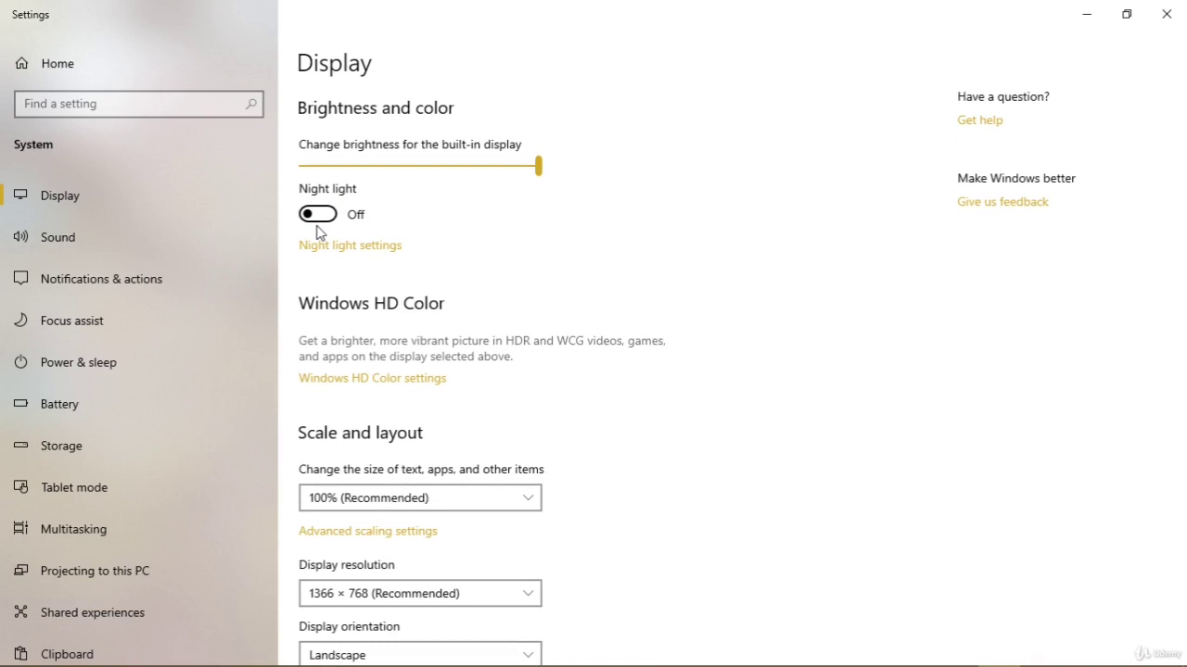
click(317, 227)
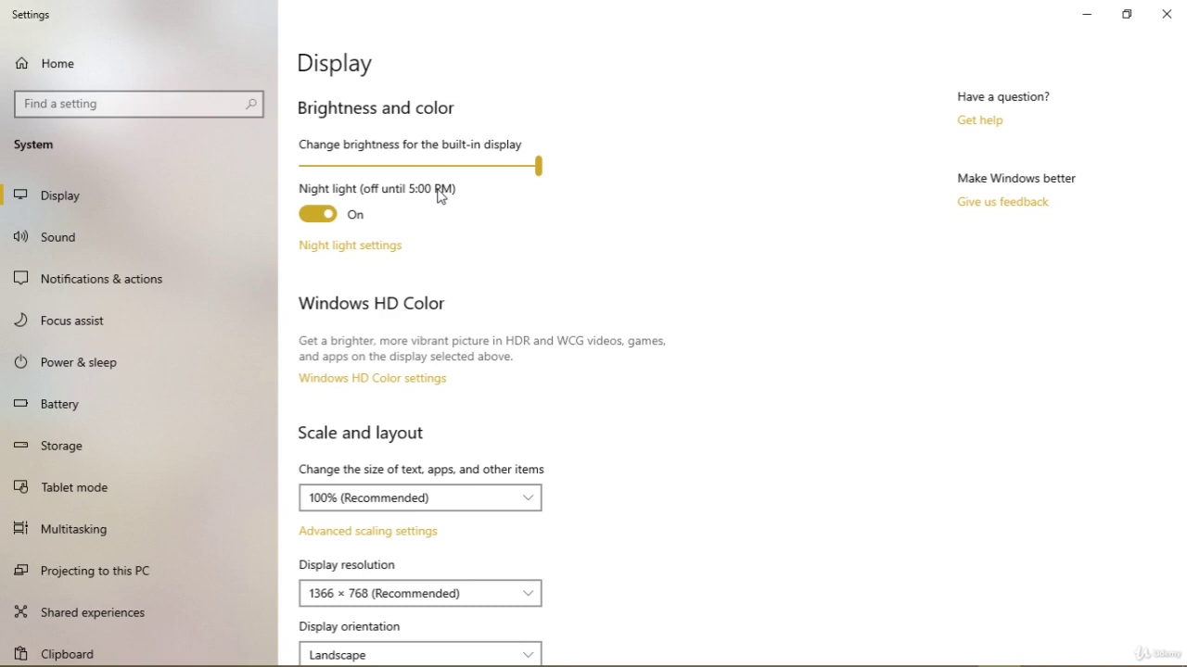
In the night light settings, turn night light on immediately, reduce its strength slightly, and turn it off again.
click(378, 246)
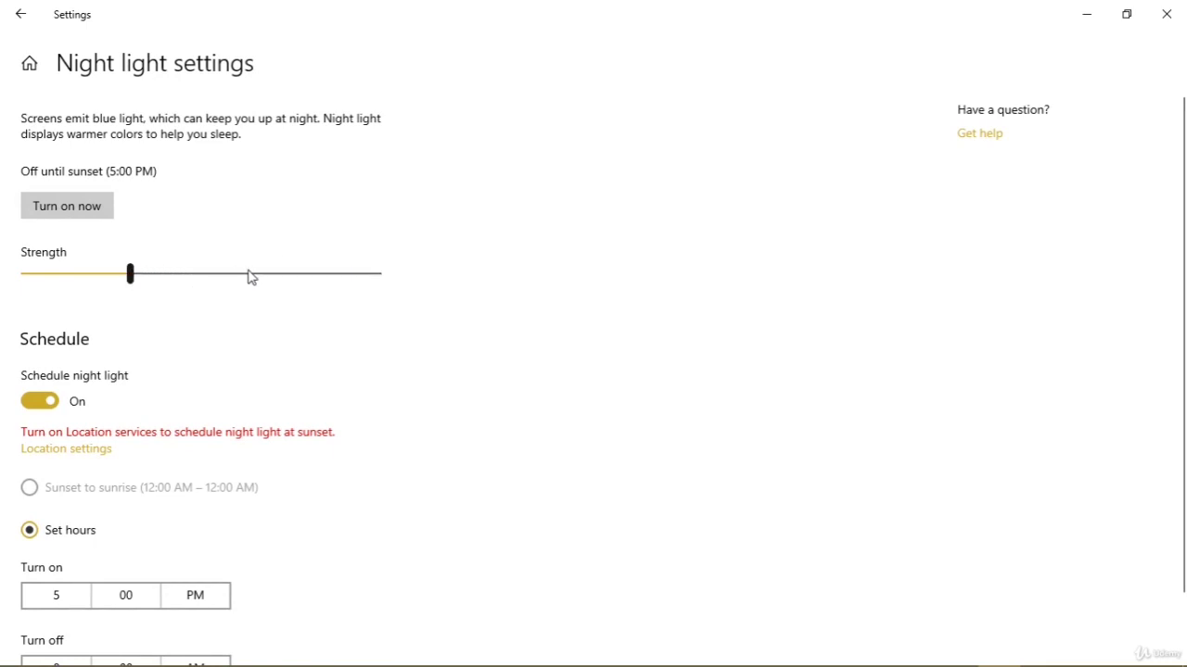
click(74, 223)
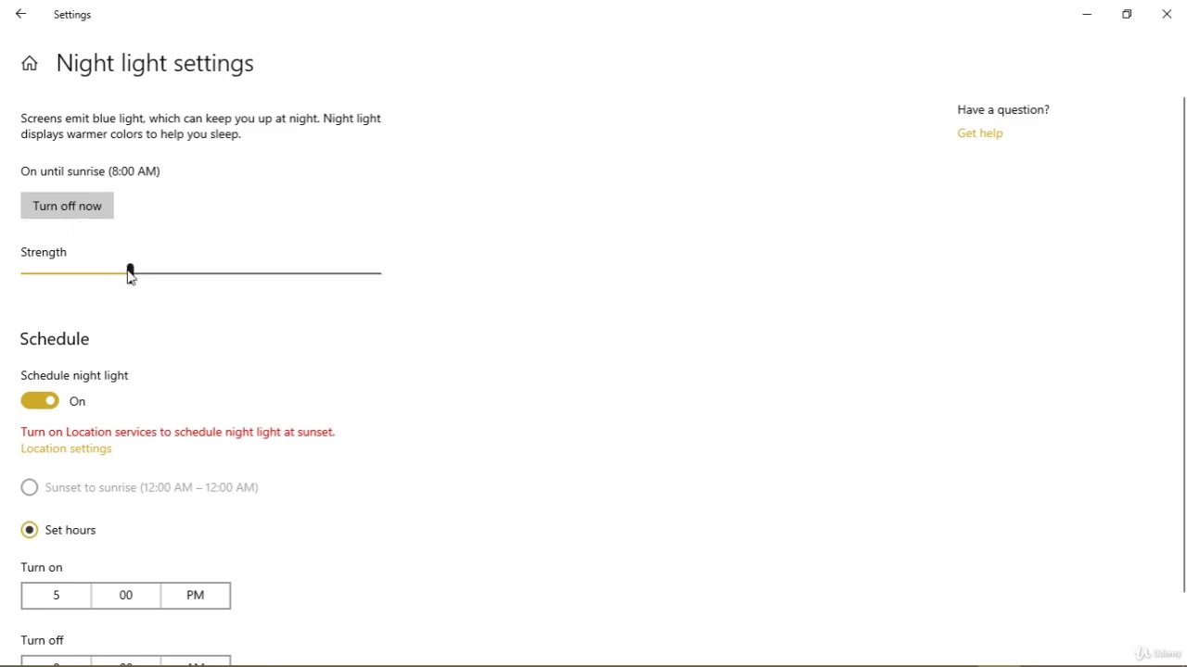
mouse_move(130, 273)
mouse_down()
mouse_move(383, 285)
mouse_move(119, 291)
mouse_up()
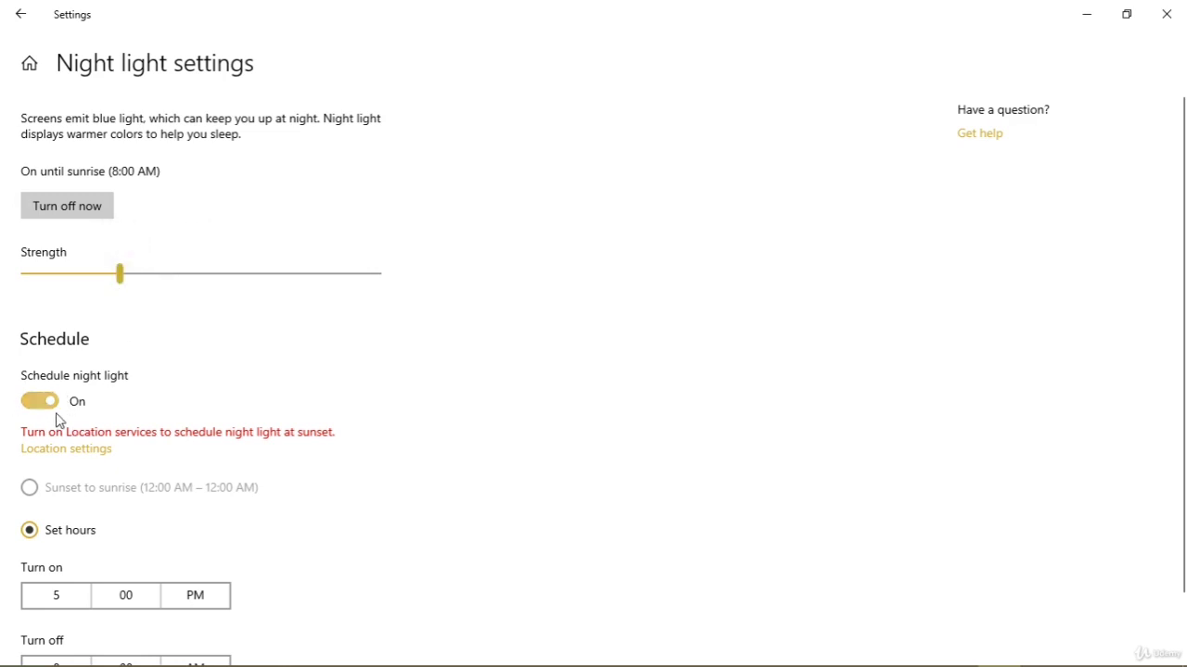
click(65, 208)
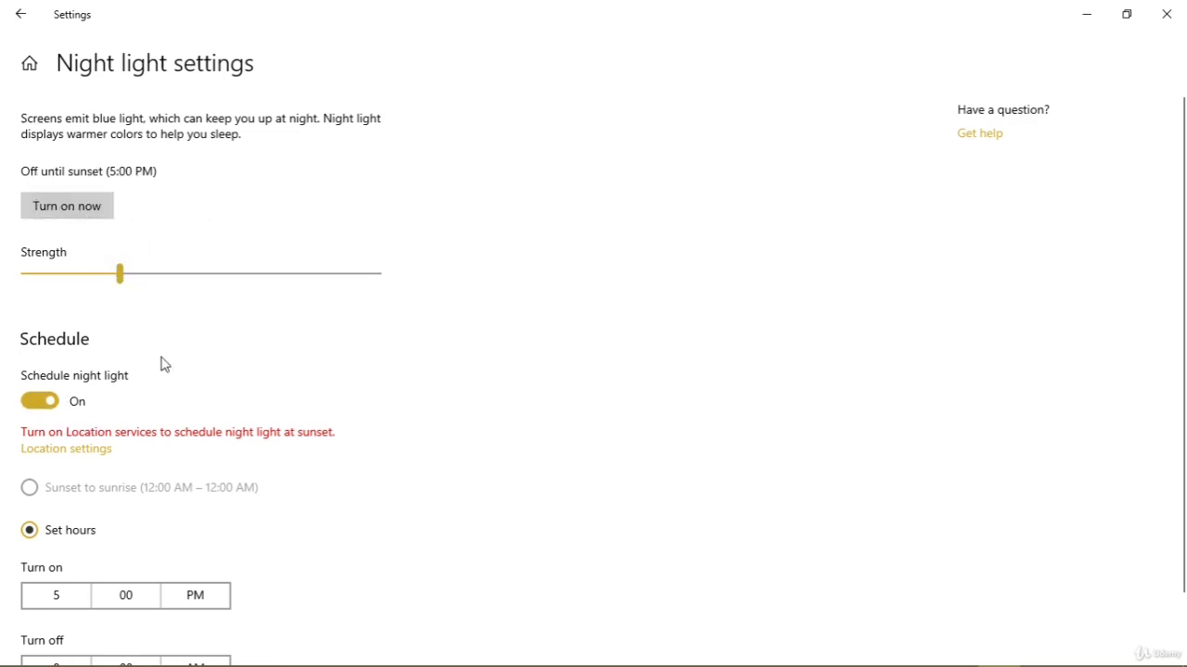
scroll(164, 369, down, 1)
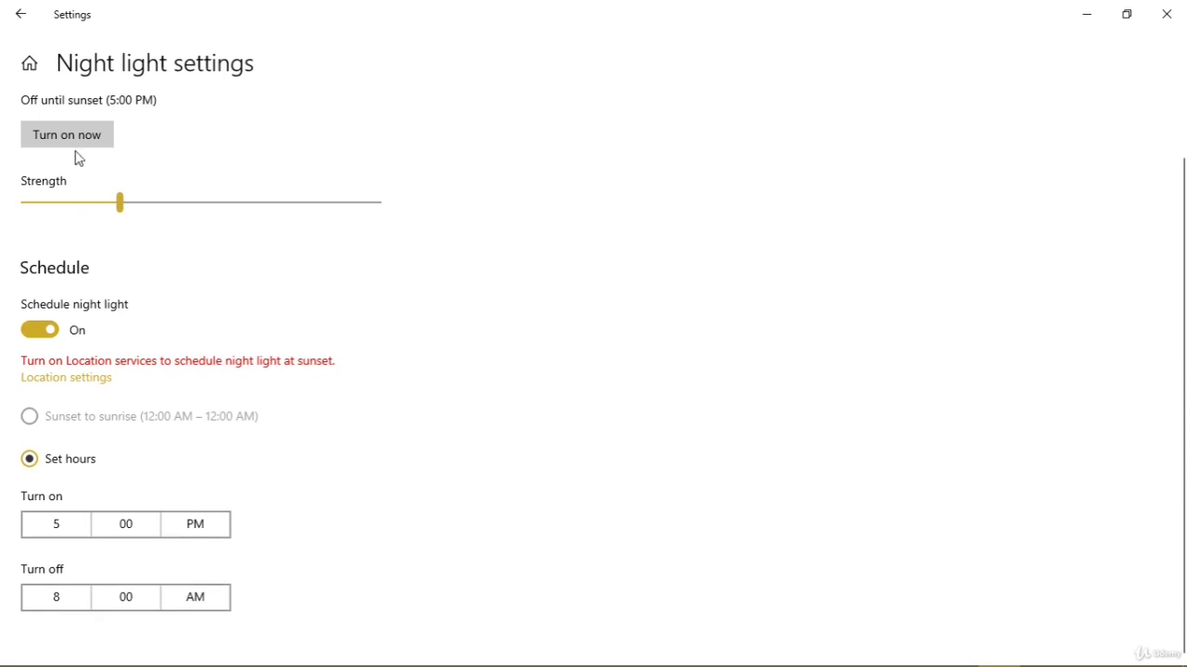
click(28, 13)
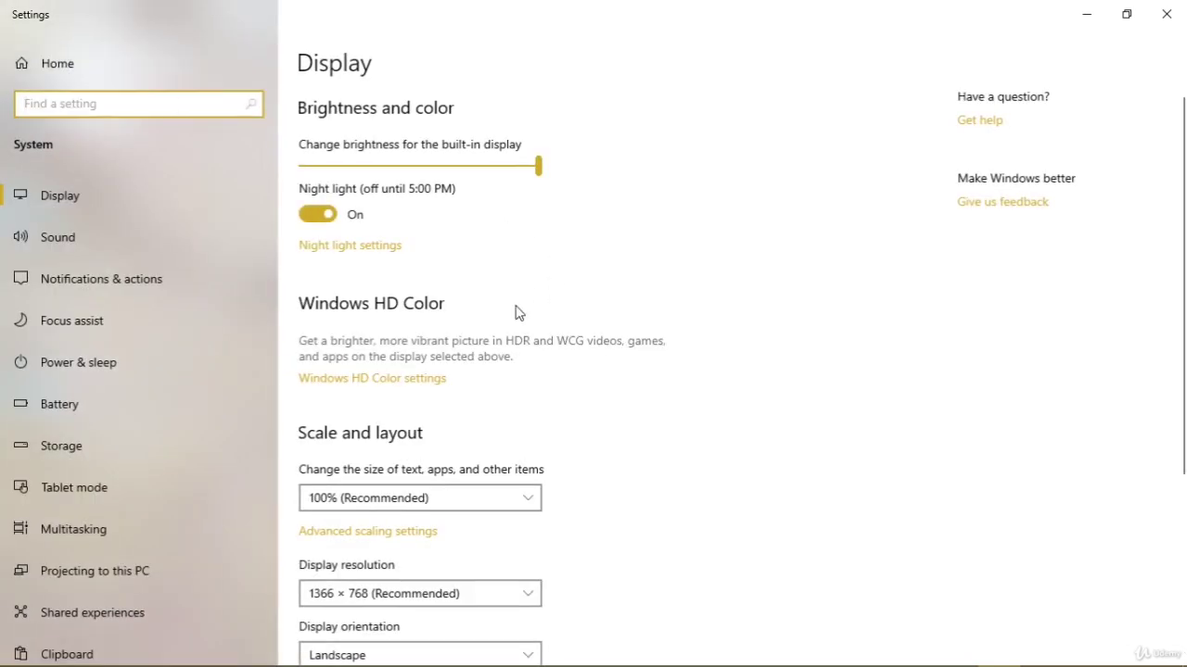
Open the Windows HD Color settings and examine the display capabilities, preview video and battery options.
click(359, 394)
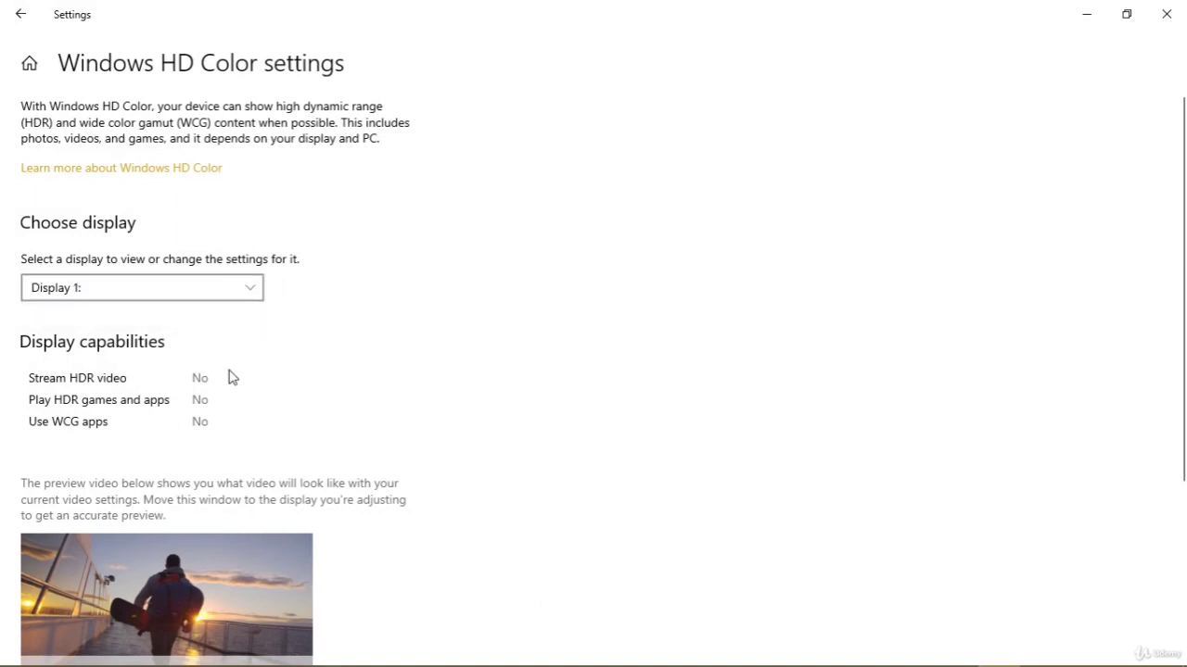
scroll(180, 452, down, 3)
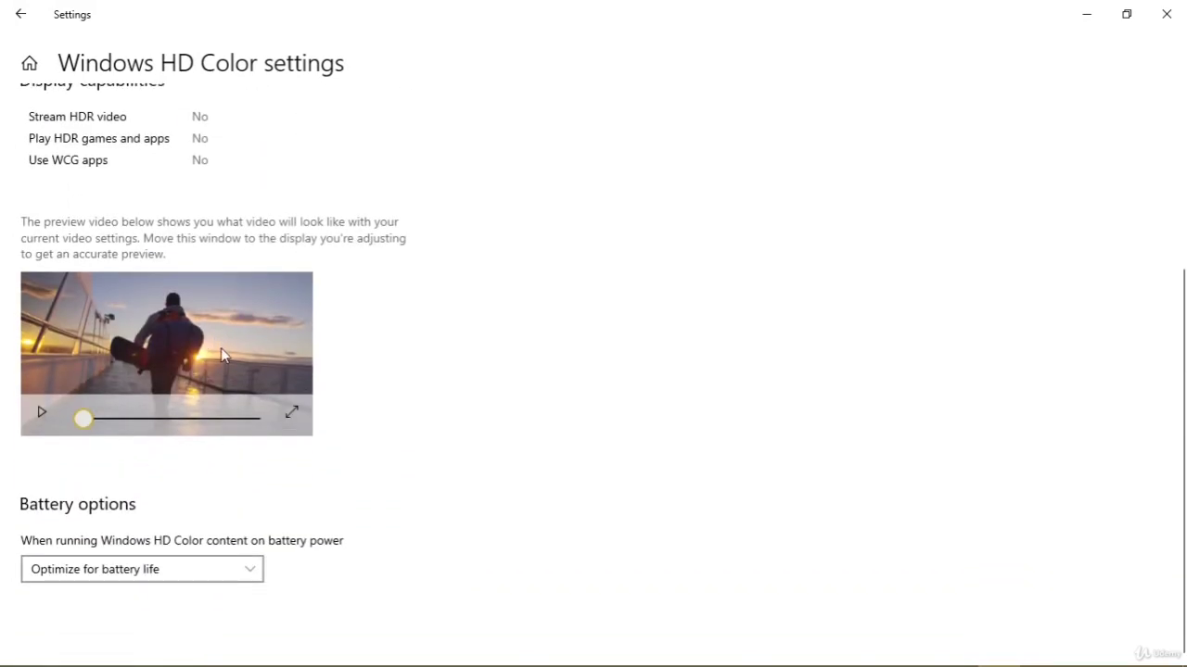
scroll(339, 281, up, 3)
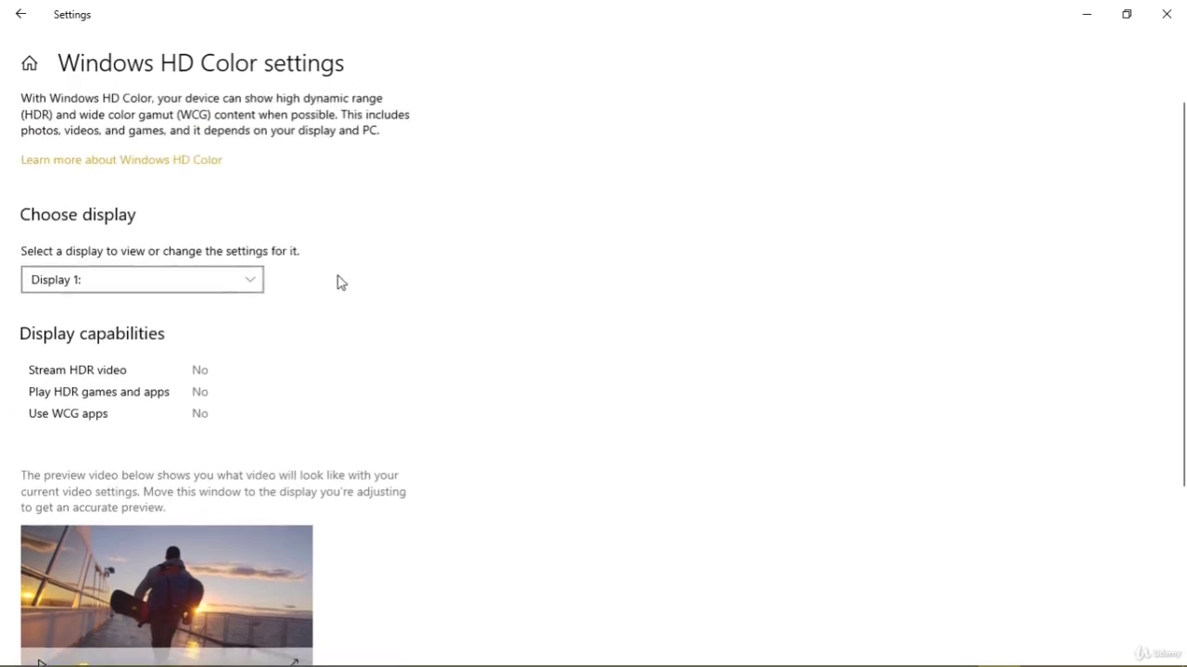
scroll(318, 315, down, 3)
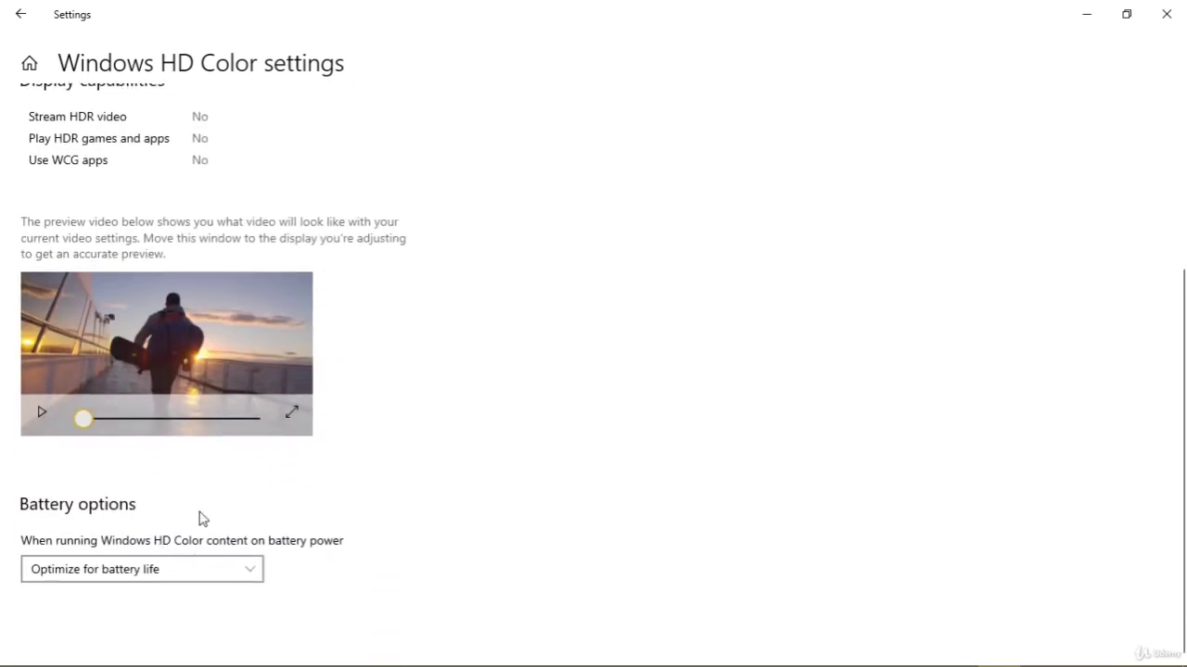
Set the HD Color battery option to Optimize for image quality, and return it to Optimize for battery life.
click(114, 566)
click(158, 598)
click(150, 572)
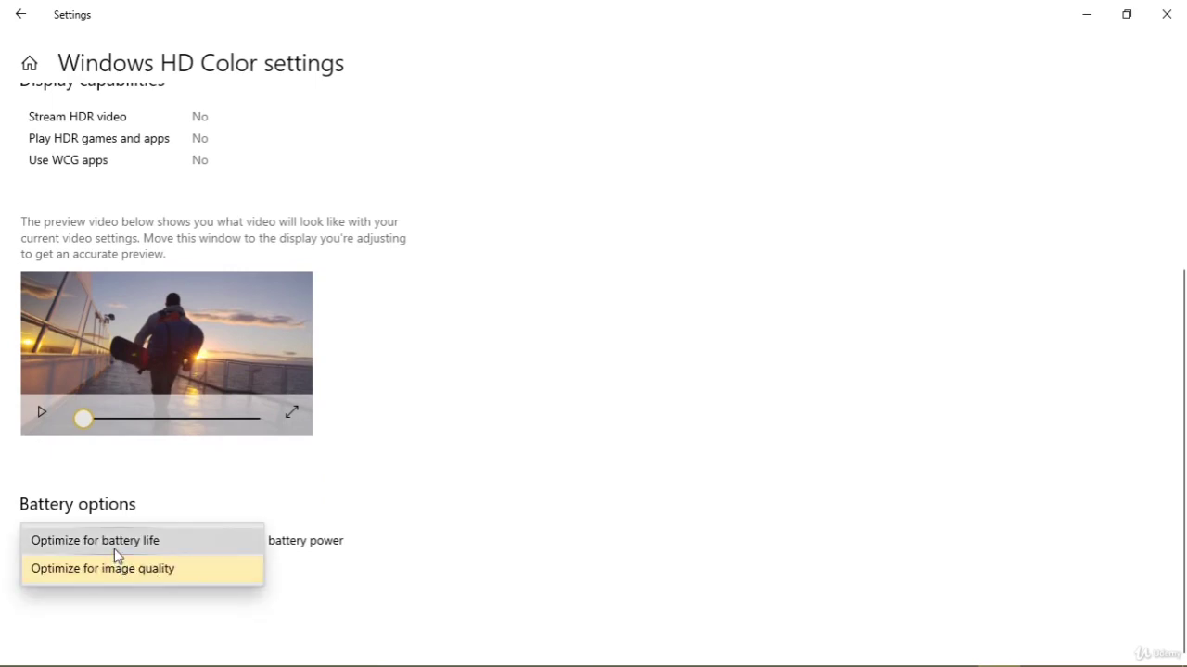
click(116, 555)
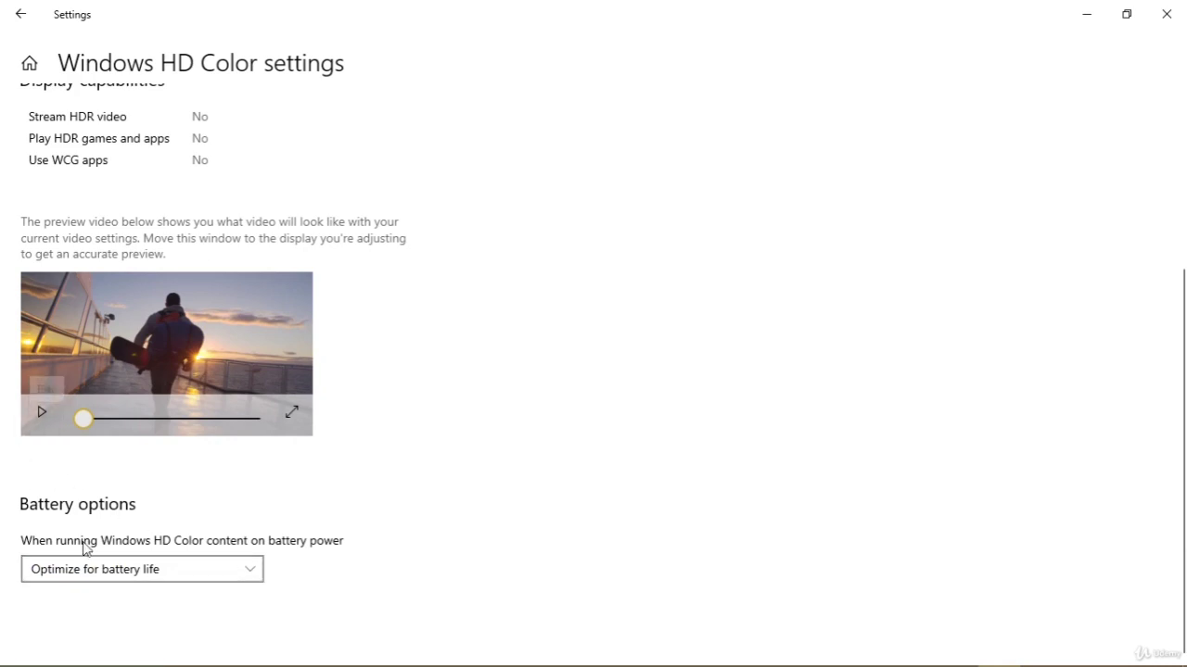
Play and pause the HD Color preview video, and return to the Display settings.
click(38, 425)
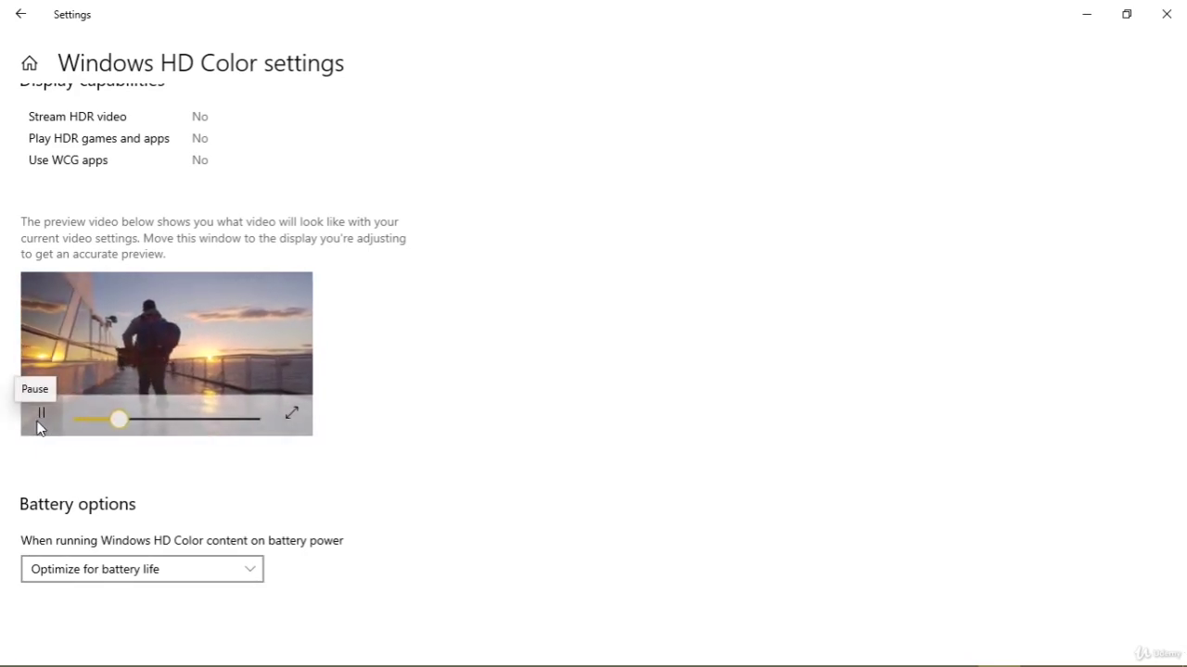
click(40, 422)
click(20, 14)
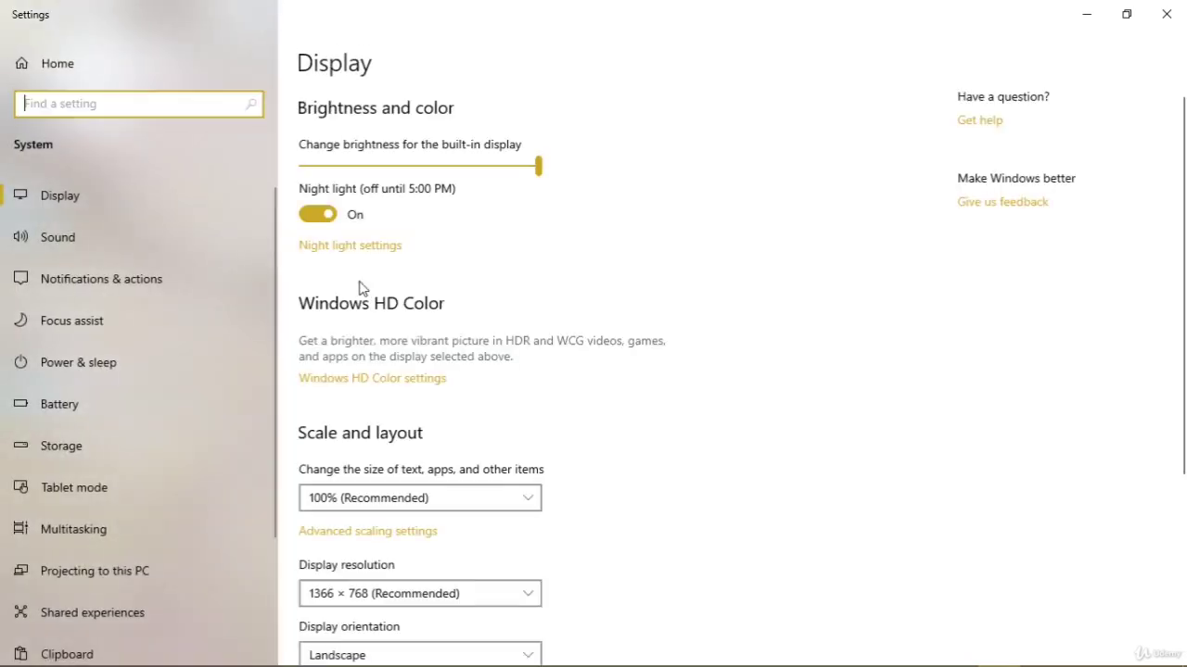
Review the available text and app sizes and the advanced scaling settings, including the custom scaling field.
scroll(370, 390, down, 3)
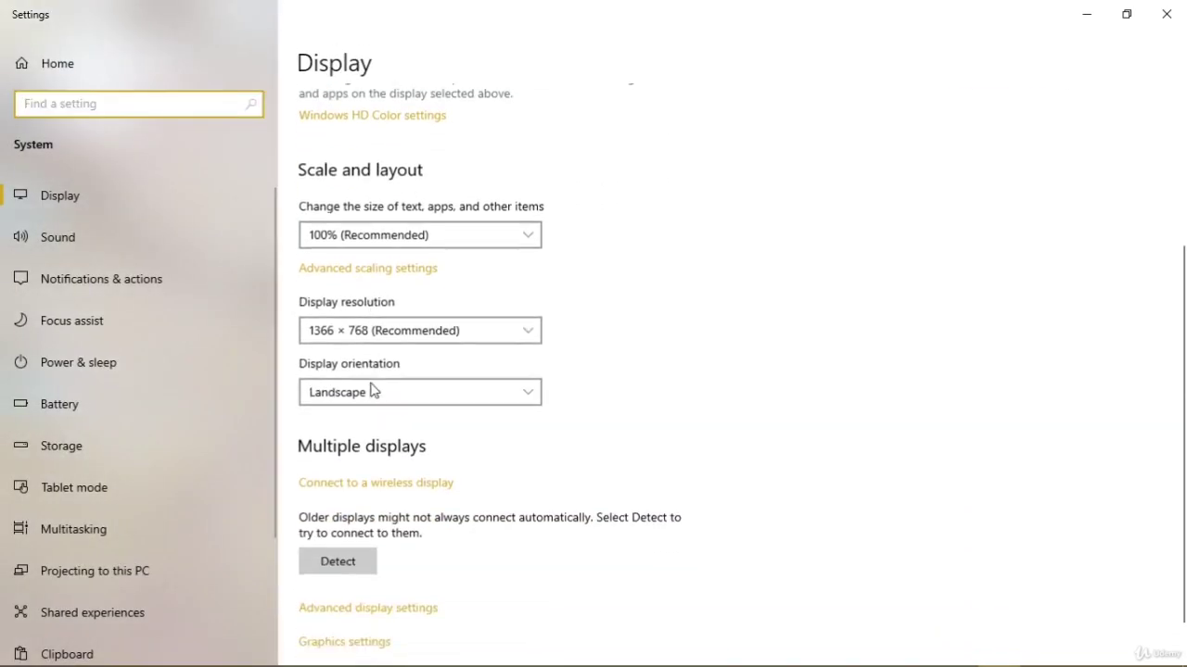
click(395, 231)
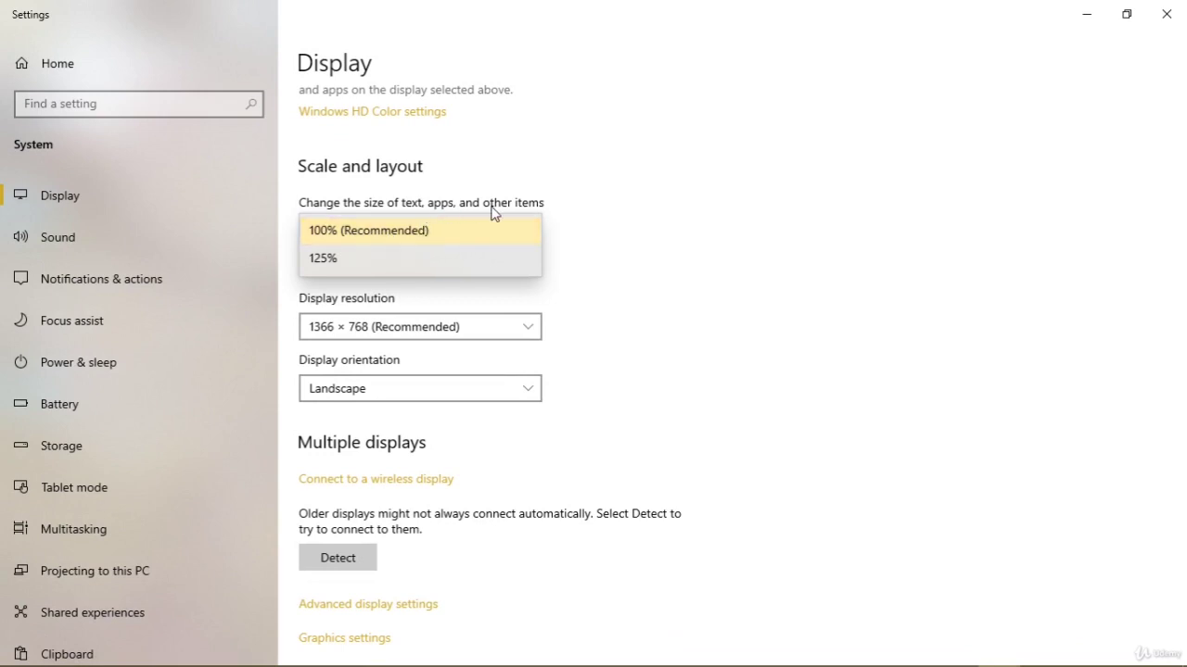
click(590, 219)
click(362, 266)
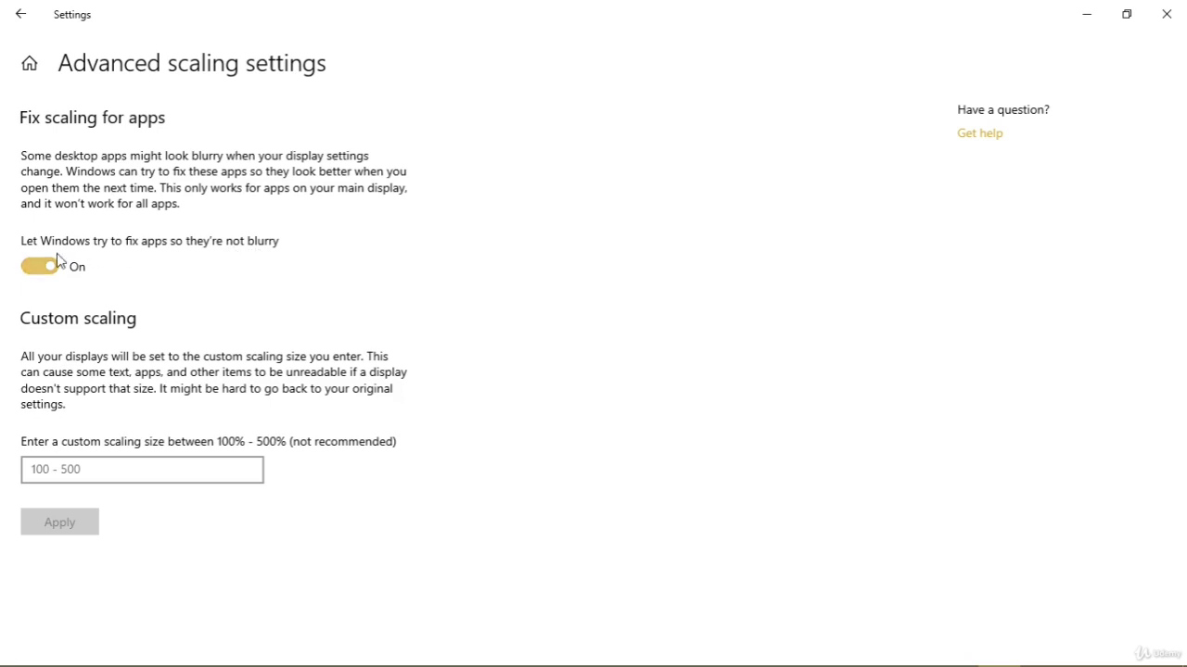
click(72, 469)
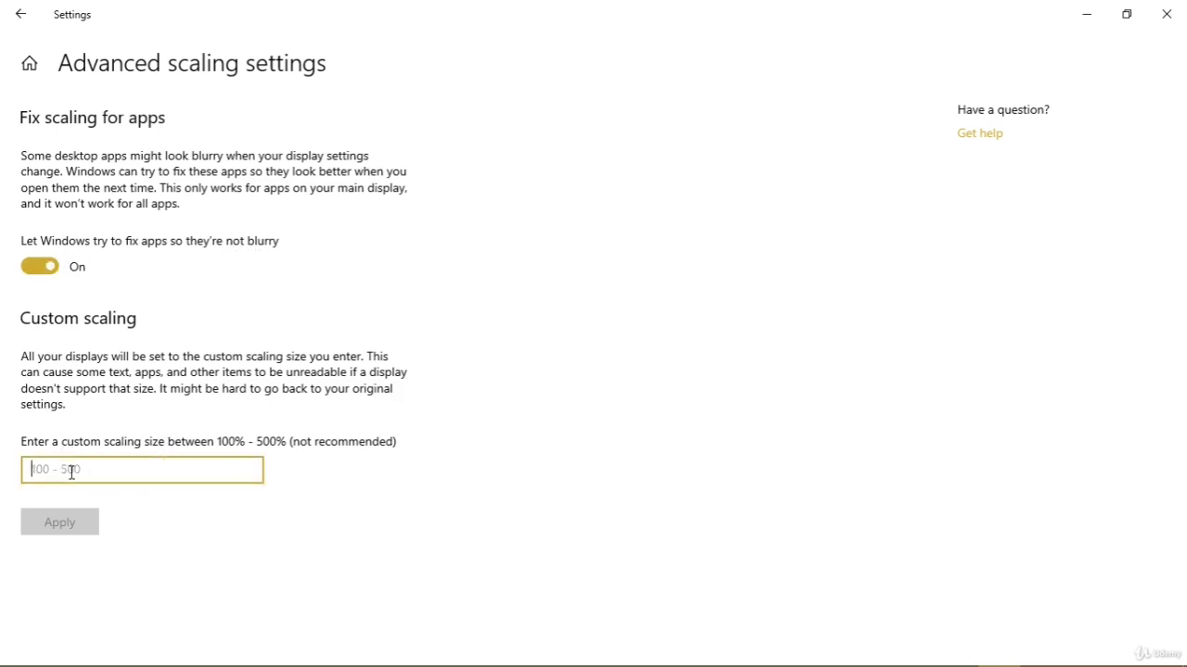
click(32, 19)
Review the available display resolutions and display orientations without choosing a different one.
scroll(503, 415, down, 5)
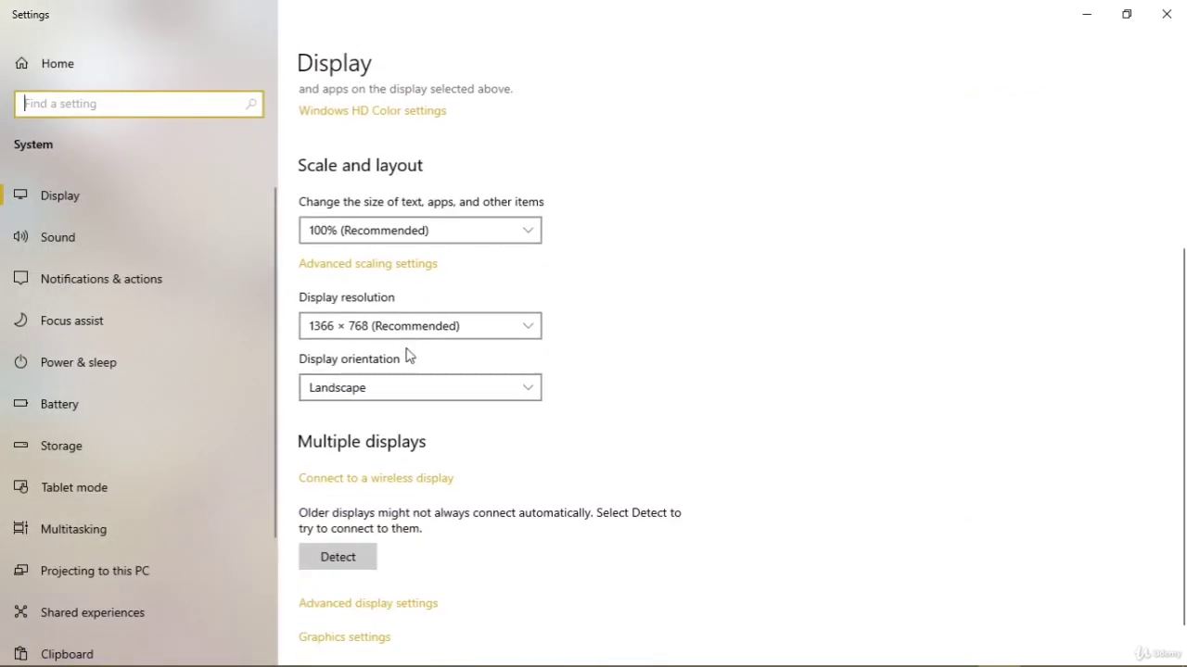
click(375, 332)
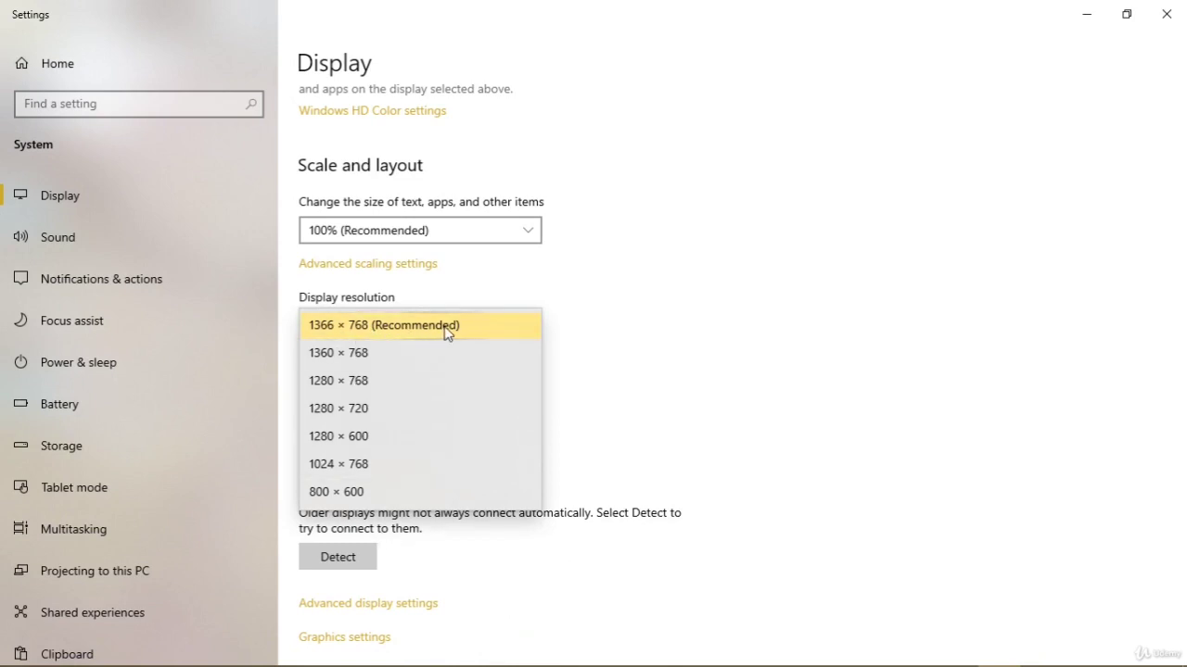
click(595, 340)
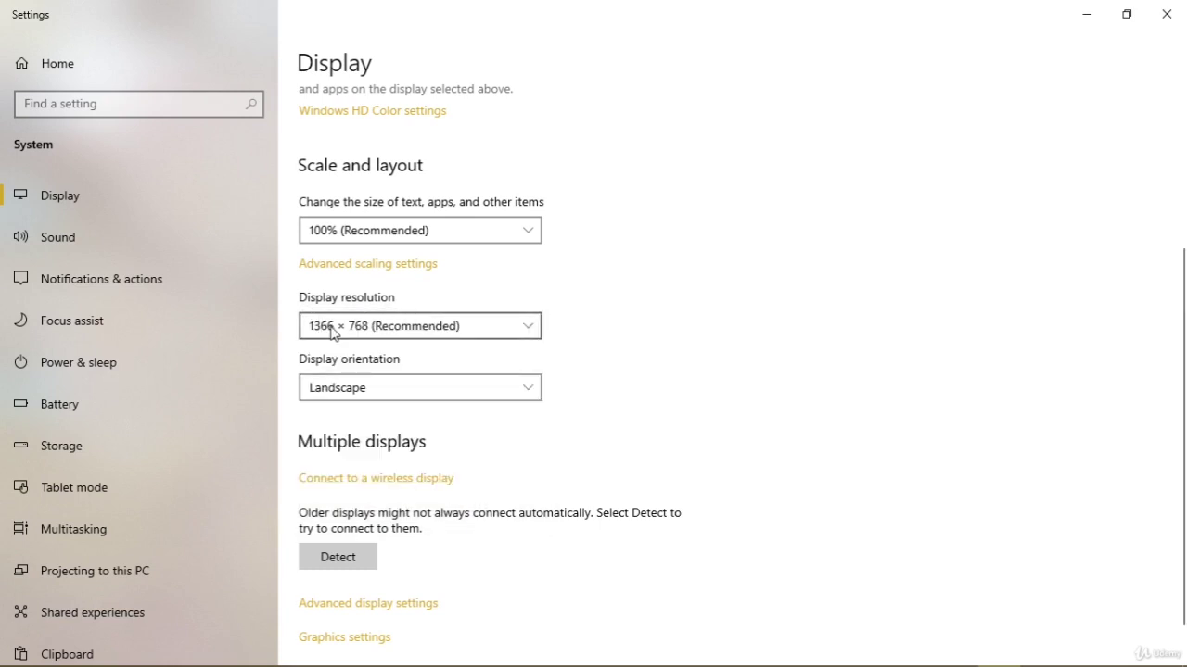
click(358, 389)
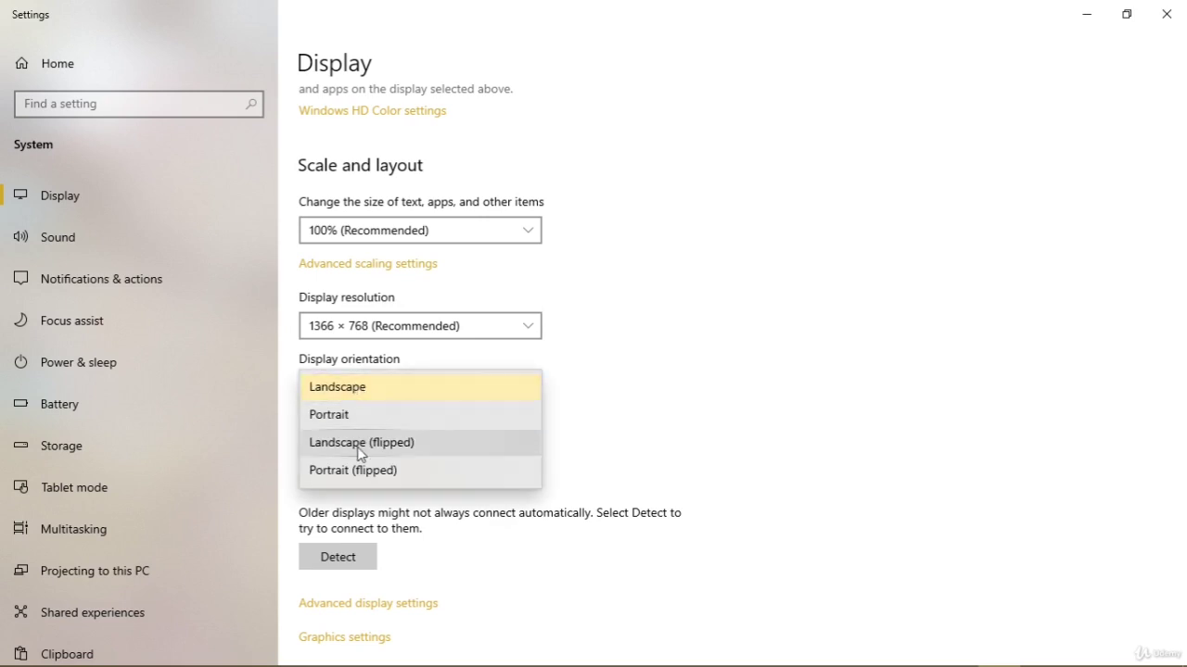
click(570, 454)
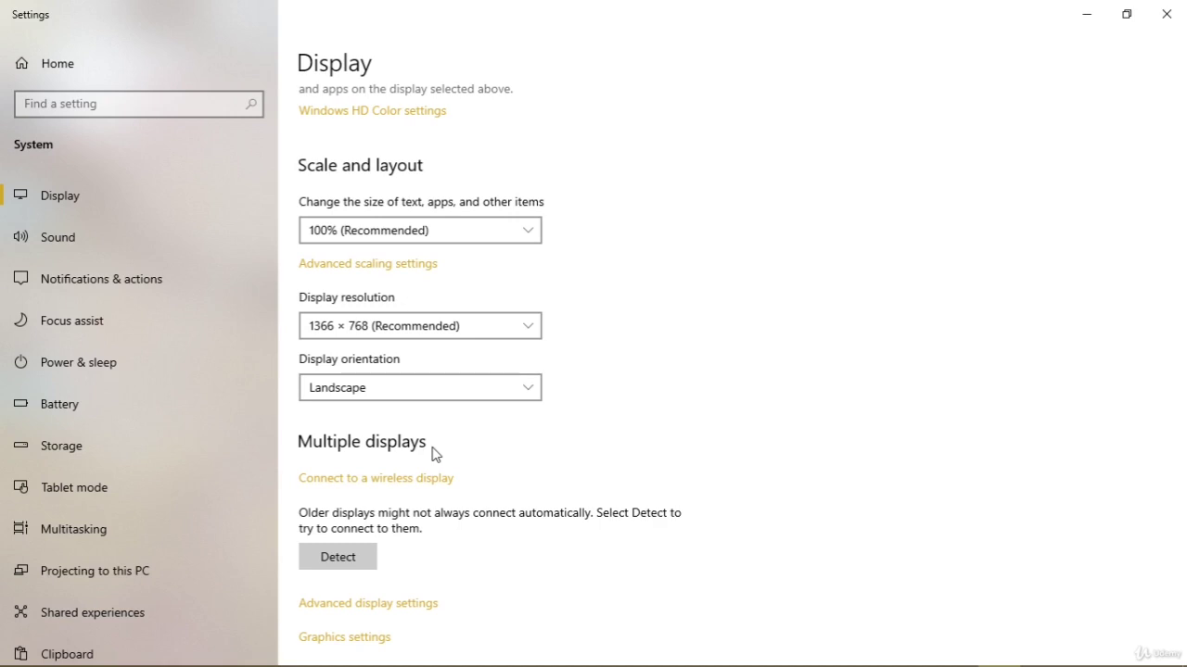
Examine the display information and the display choices in the advanced display settings, and return to Display.
click(383, 608)
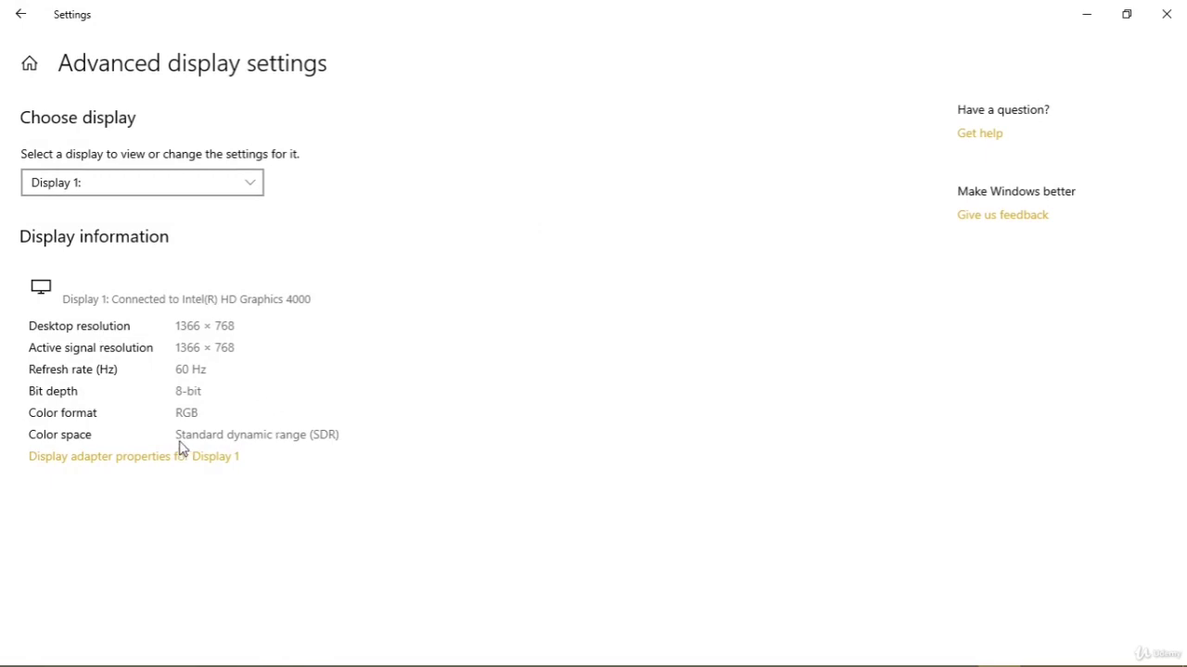
click(153, 176)
click(141, 176)
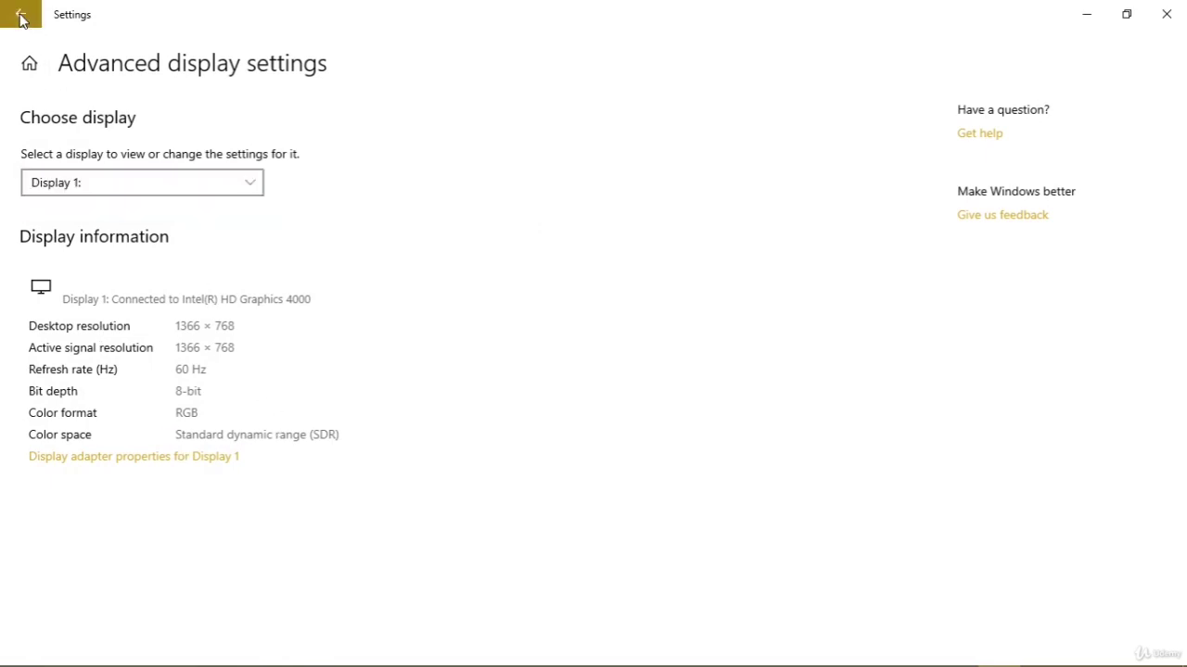
click(21, 14)
In the graphics settings, switch the app preference type to Universal app, view its app list, and restore Classic app.
scroll(419, 602, down, 3)
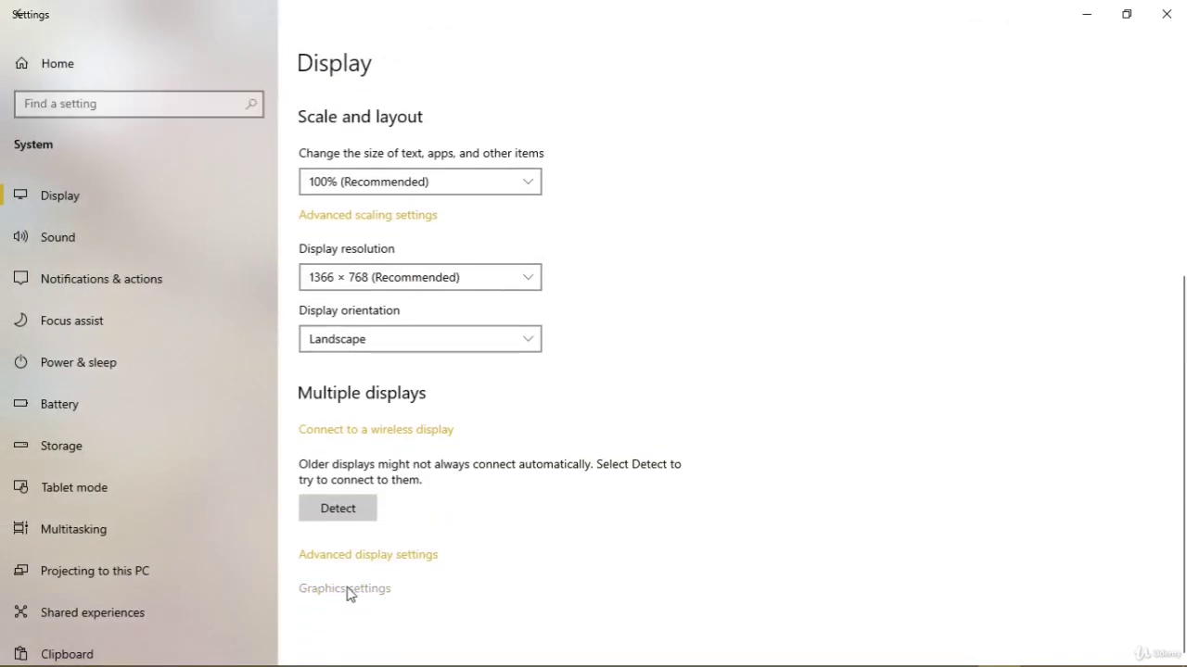
click(350, 593)
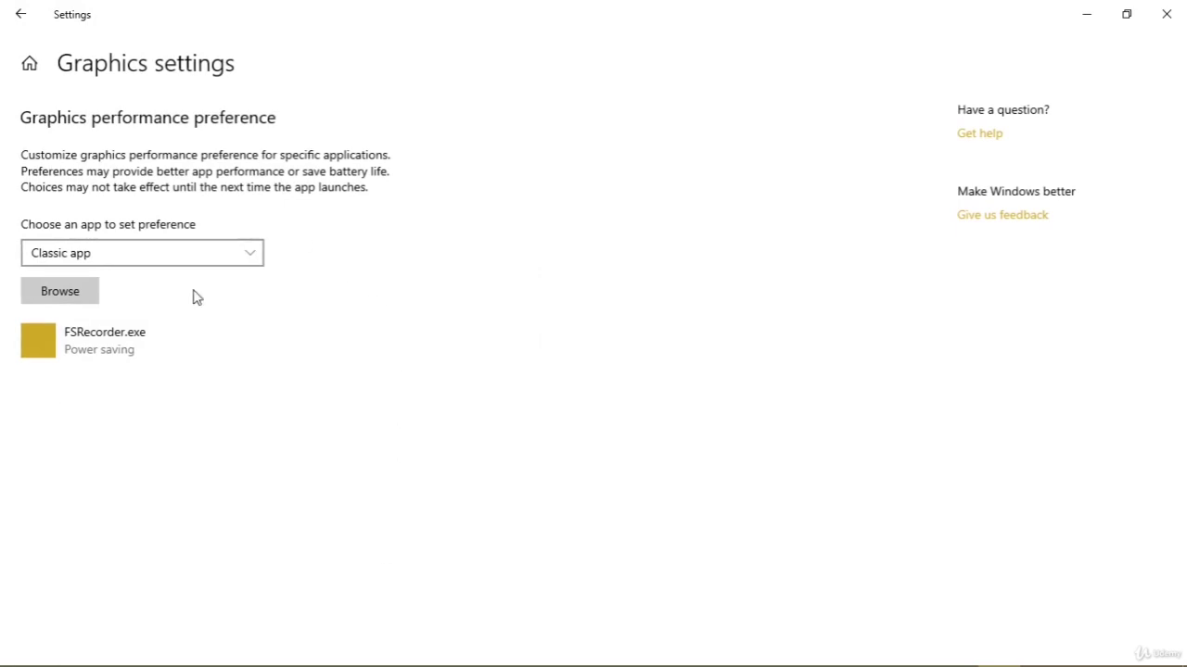
click(109, 252)
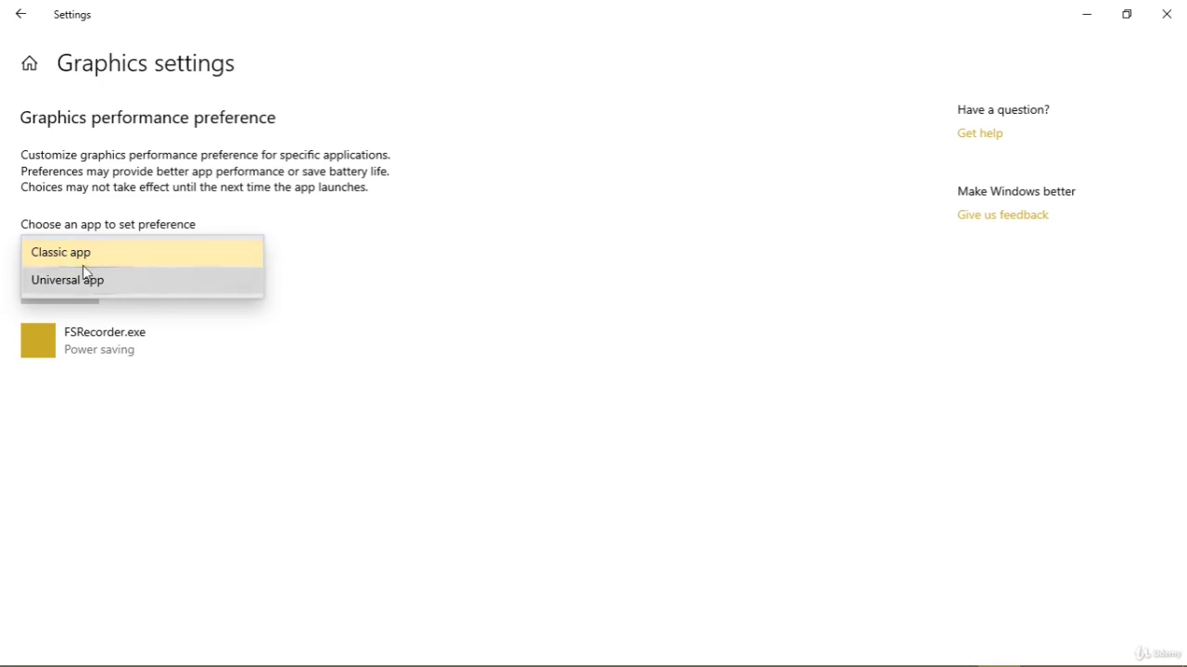
click(74, 279)
click(156, 291)
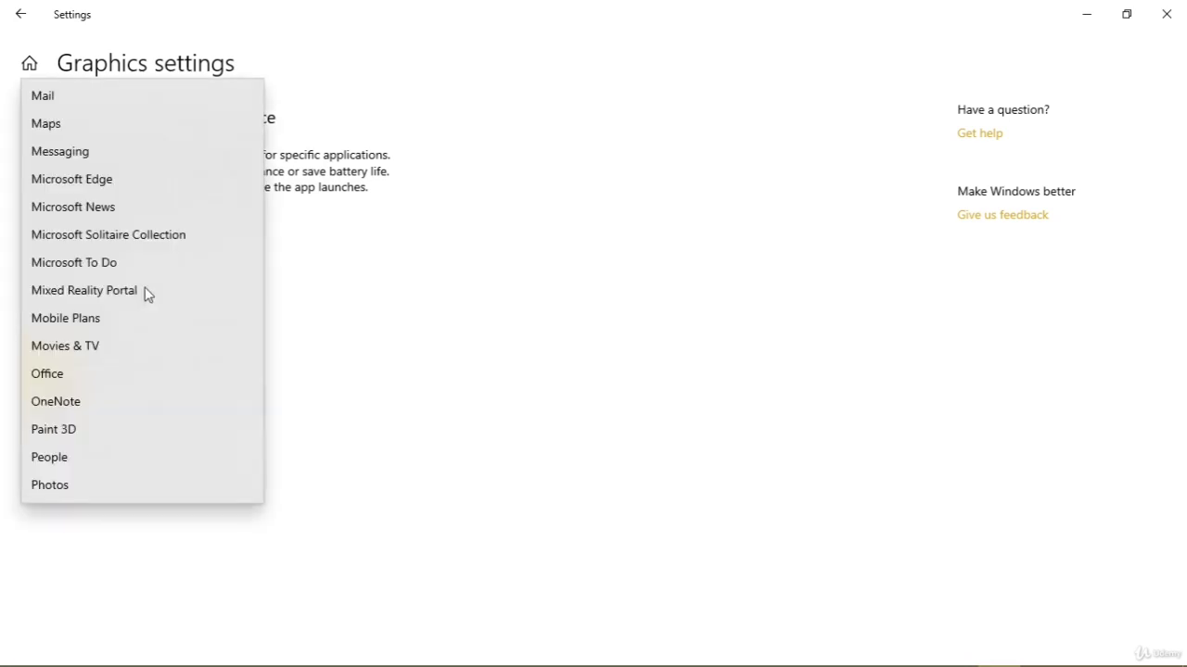
click(341, 342)
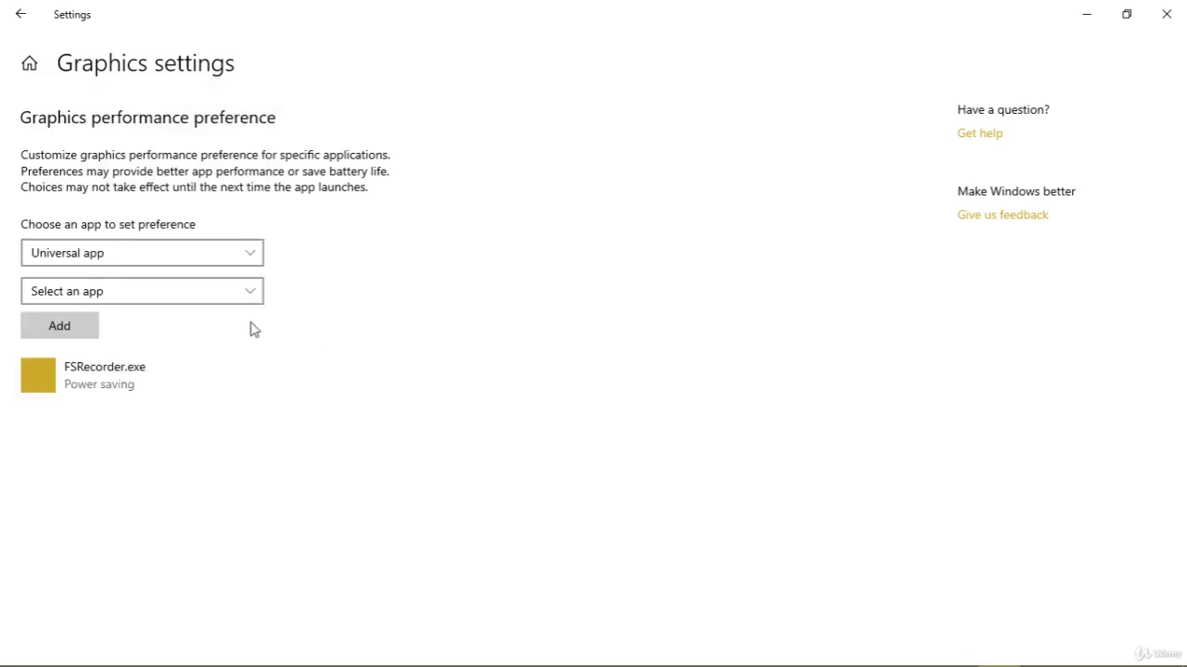
click(111, 260)
click(88, 230)
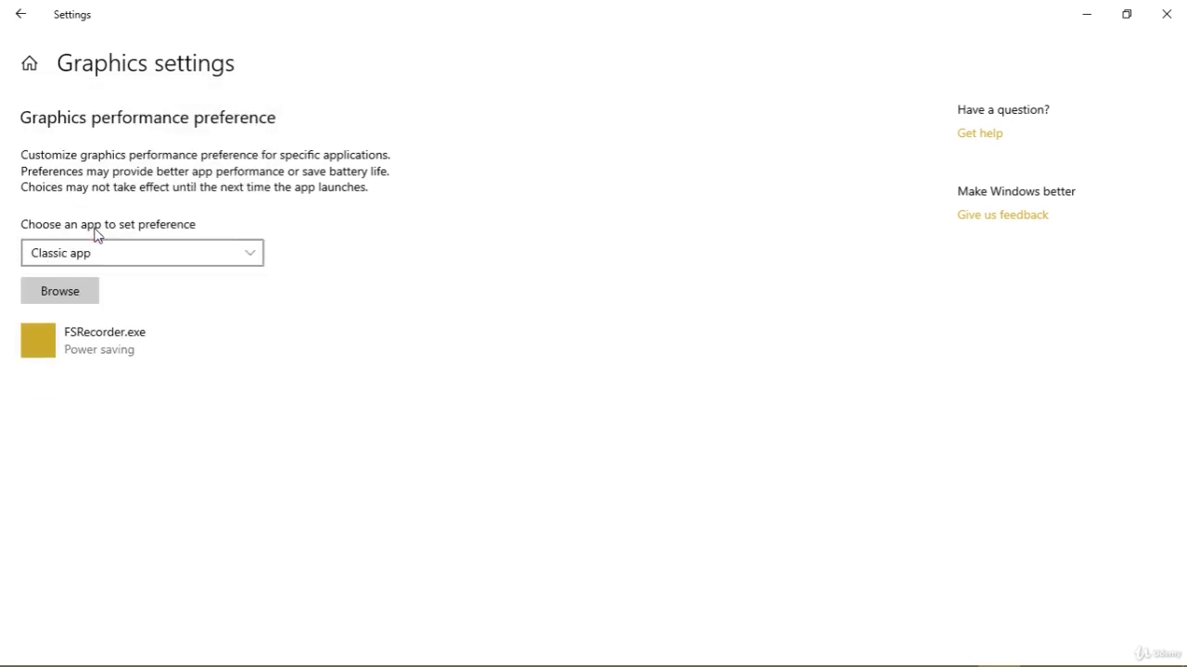
click(16, 10)
Close the Settings window and open the desktop's context menu.
scroll(445, 275, down, 3)
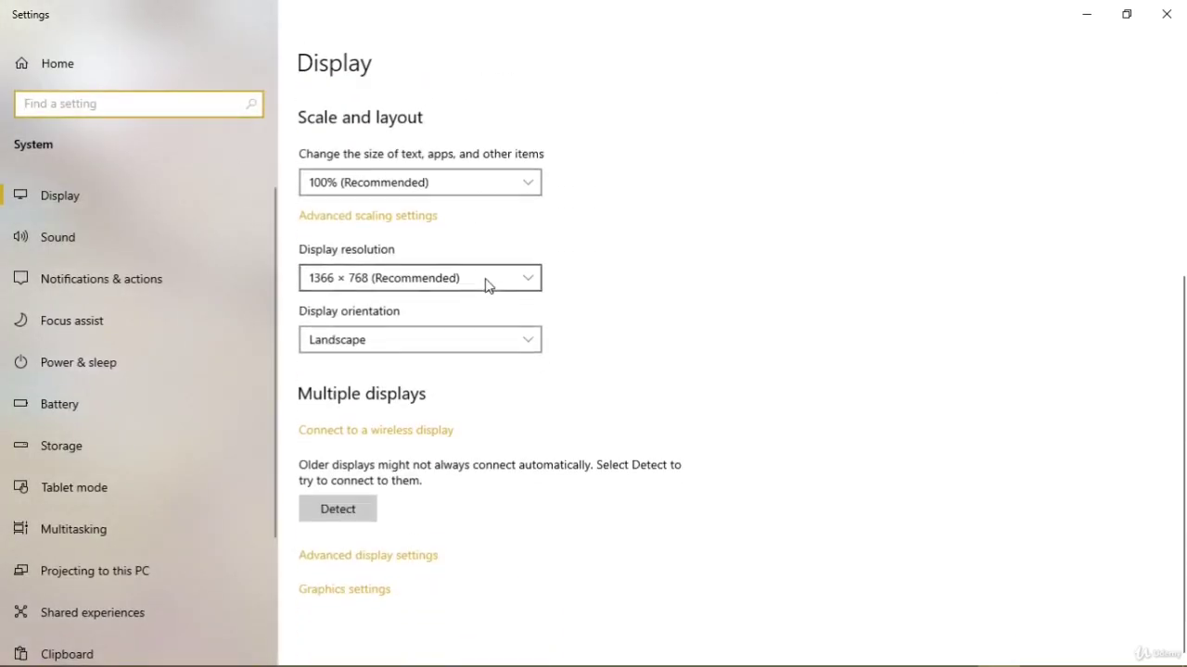
click(1170, 11)
right_click(632, 214)
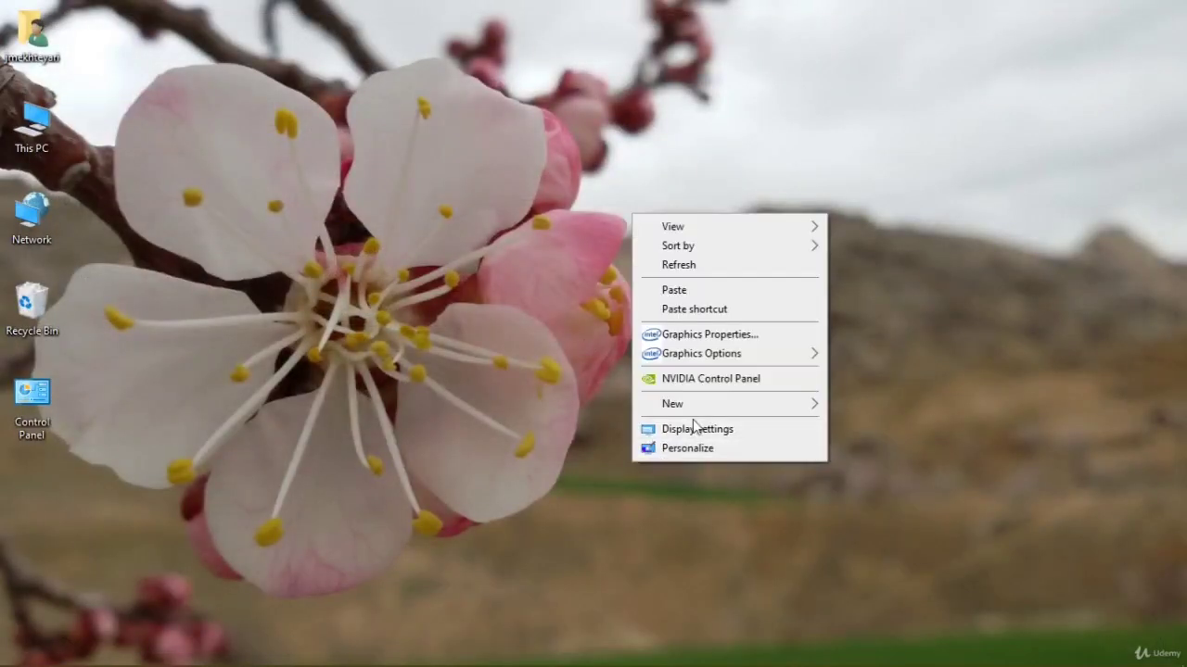